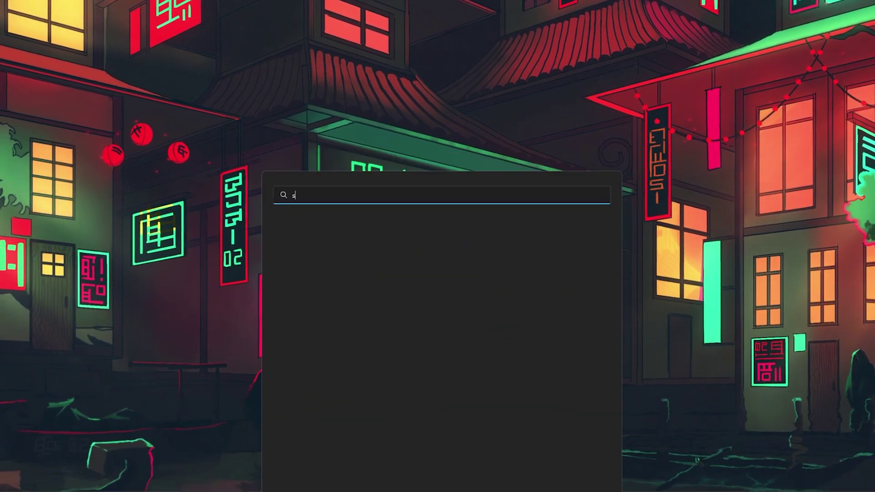
type("ettings")
Step: Open Settings > Display and review the 100% scale and 3440 × 1440 resolution options, leaving both unchanged
key("Return")
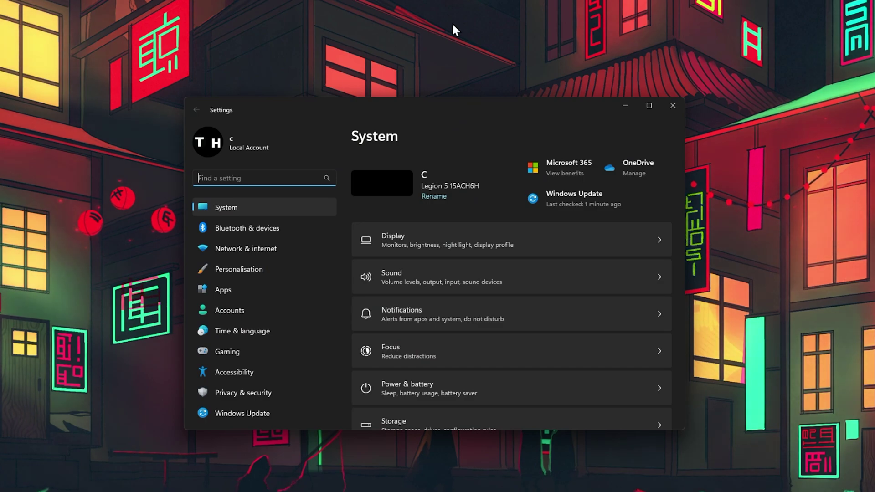
left_click(402, 239)
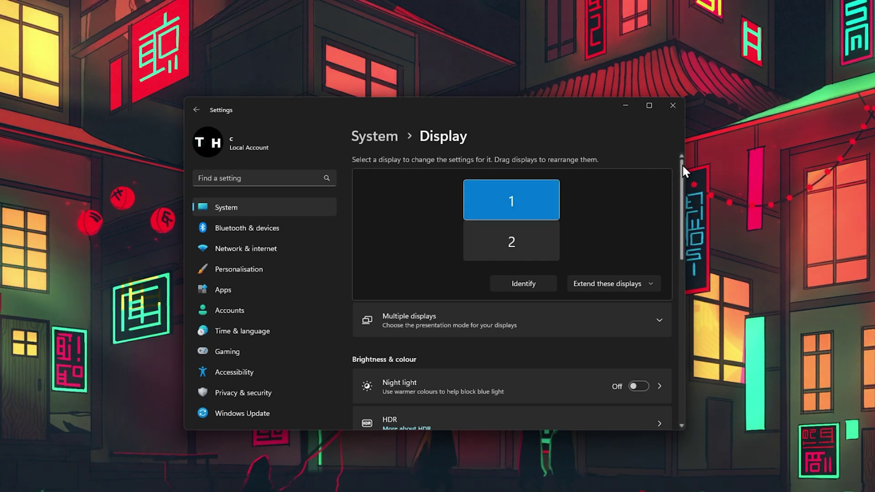
left_click_drag(683, 164, 687, 274)
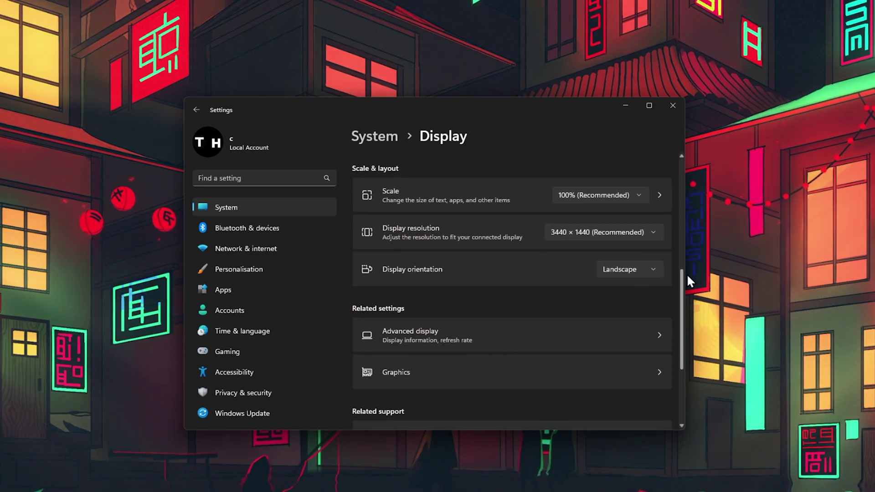
left_click(642, 193)
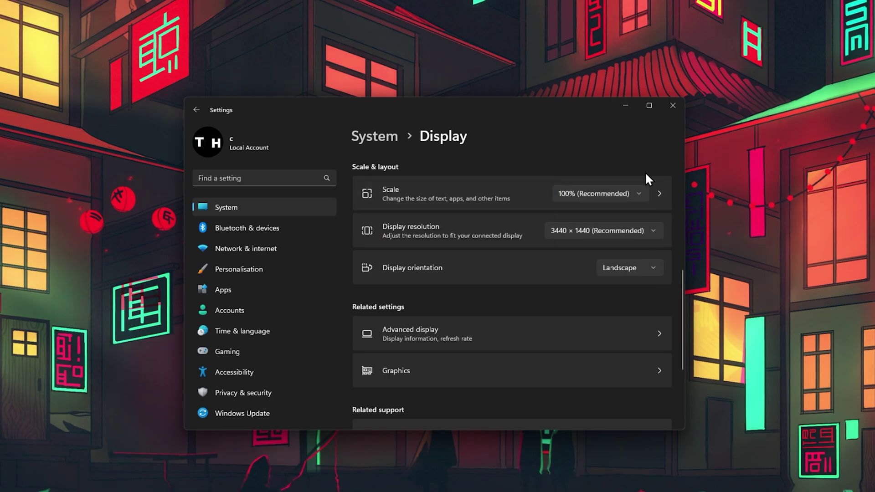
left_click(657, 231)
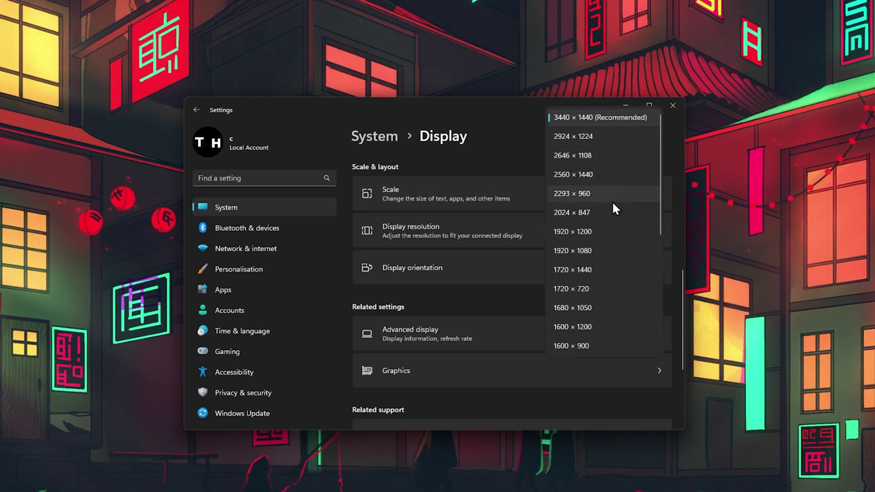
left_click(503, 293)
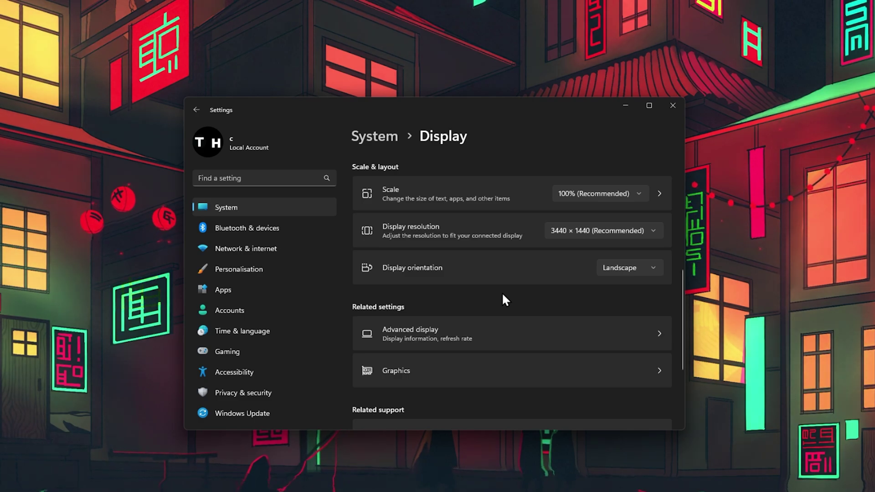
scroll(503, 295, "down", 3)
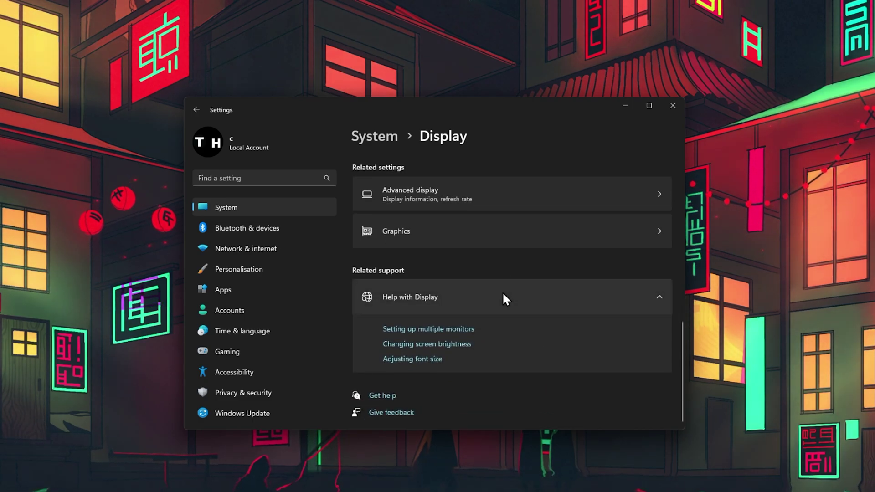
Step: Open the Graphics page and browse for a desktop app from the C: drive root
left_click(386, 240)
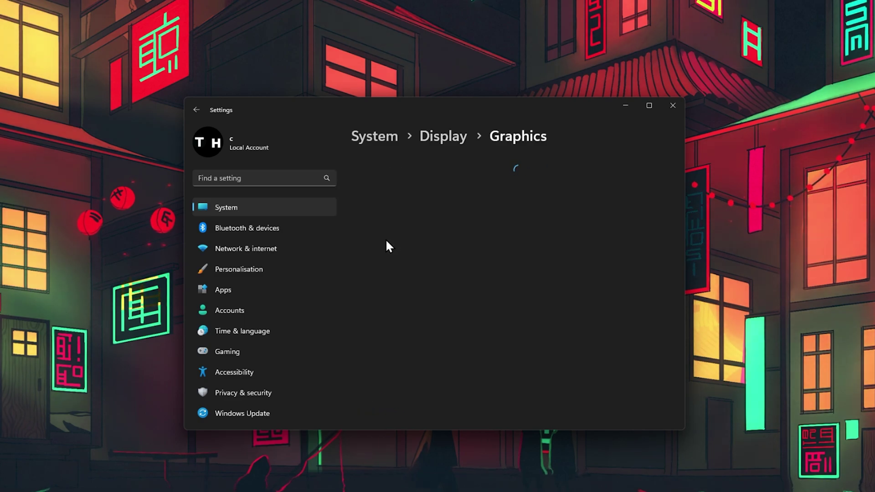
left_click(248, 175)
type("gra")
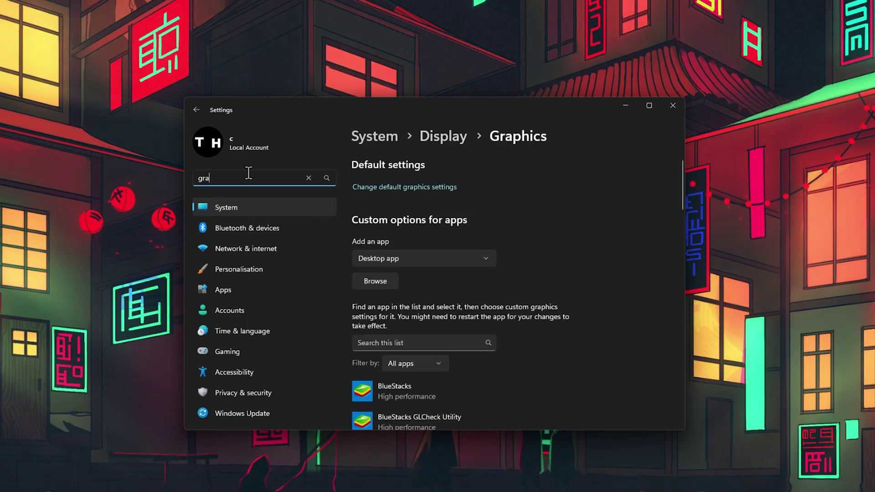
type("phics")
left_click(308, 178)
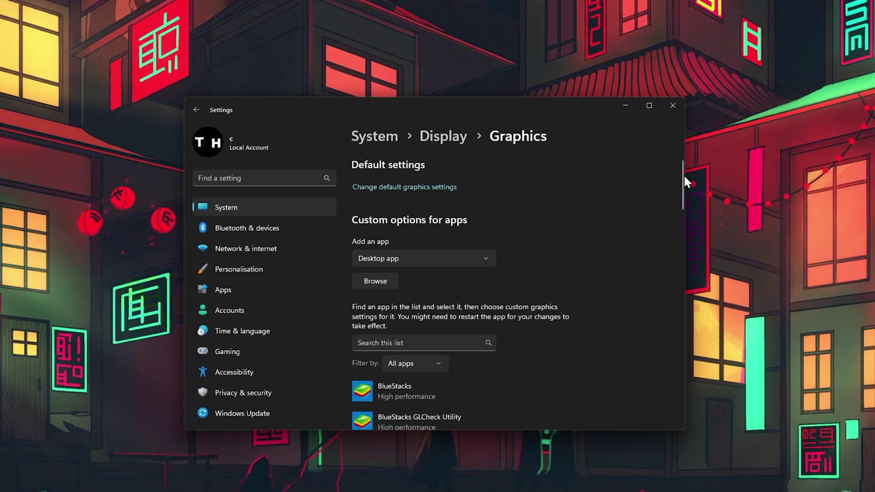
mouse_move(682, 176)
left_mouse_down()
mouse_move(684, 295)
mouse_move(684, 180)
left_mouse_up()
left_click(370, 230)
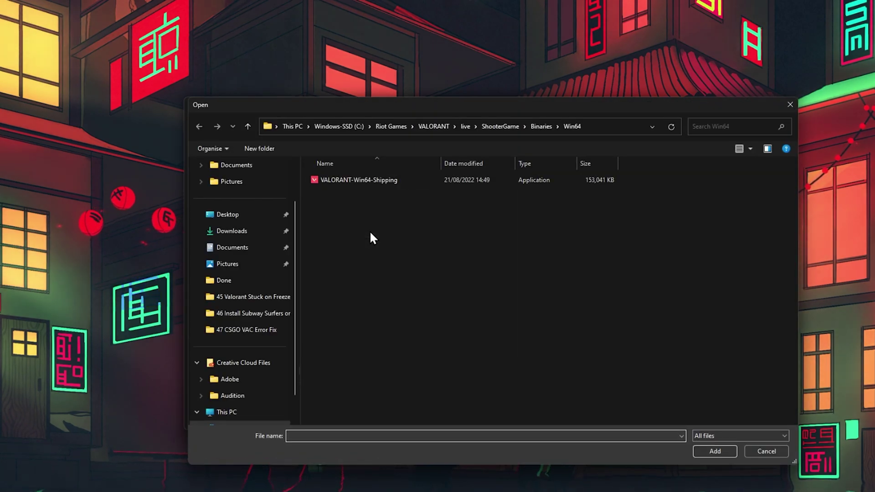
left_click(322, 128)
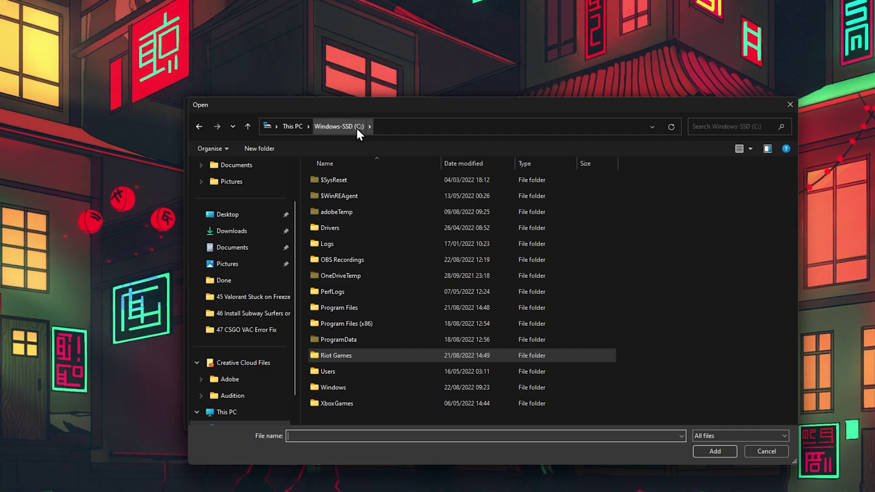
Step: Navigate into Riot Games\VALORANT\live\ShooterGame\Binaries\Win64
double_click(346, 355)
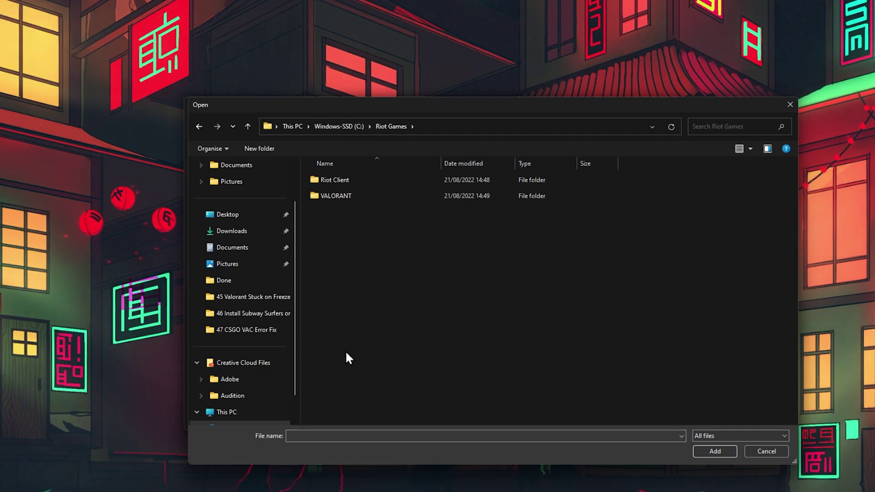
double_click(335, 197)
left_click(340, 182)
double_click(340, 182)
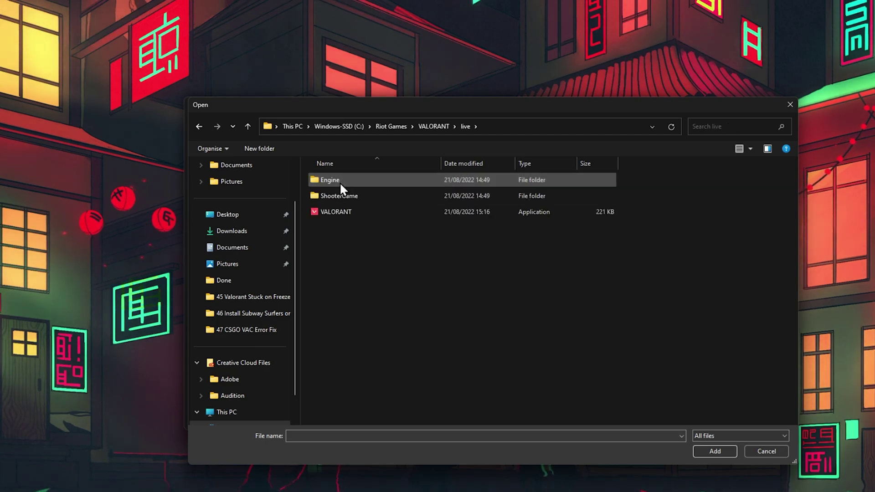
double_click(342, 195)
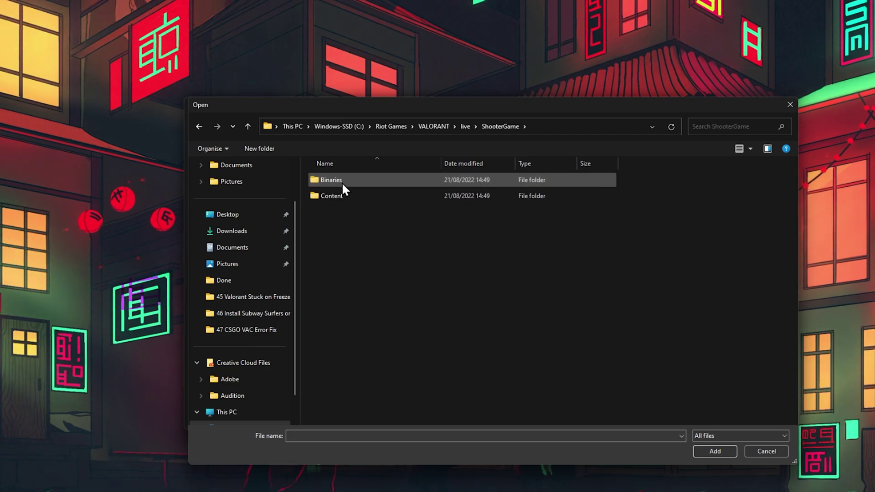
double_click(342, 181)
double_click(343, 182)
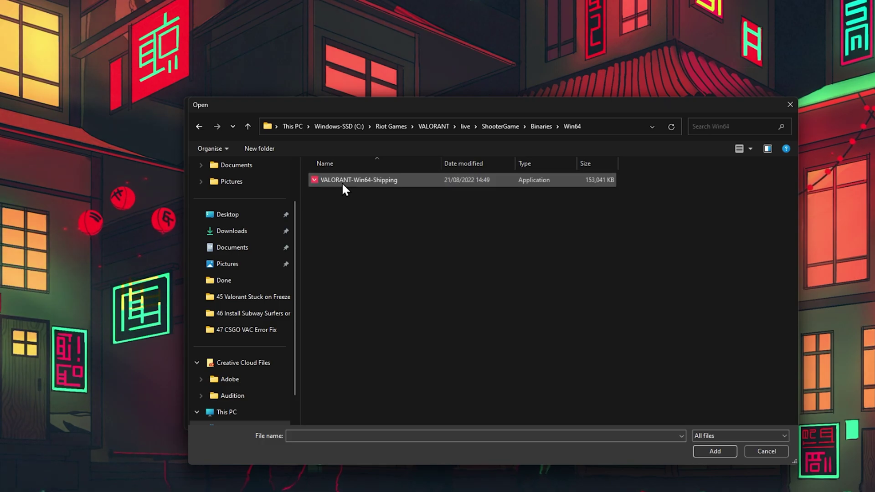
Step: Add VALORANT-Win64-Shipping to the app list and expand its High performance entry
left_click(342, 181)
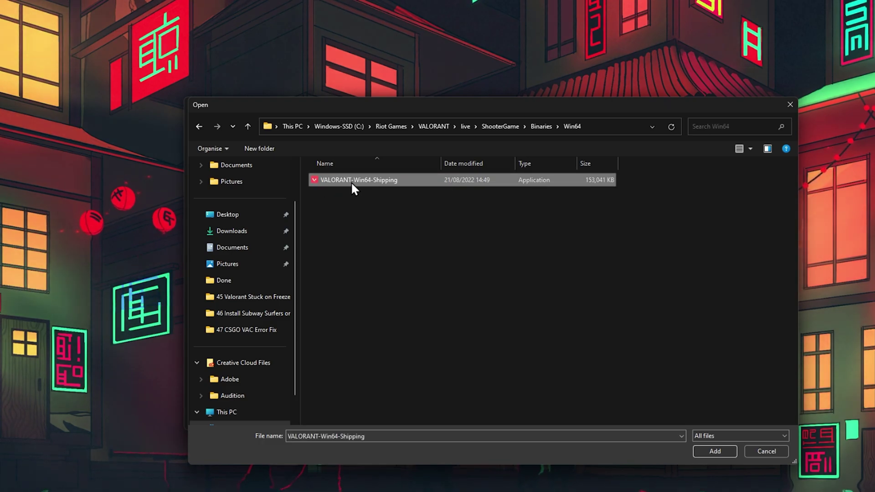
left_click(714, 452)
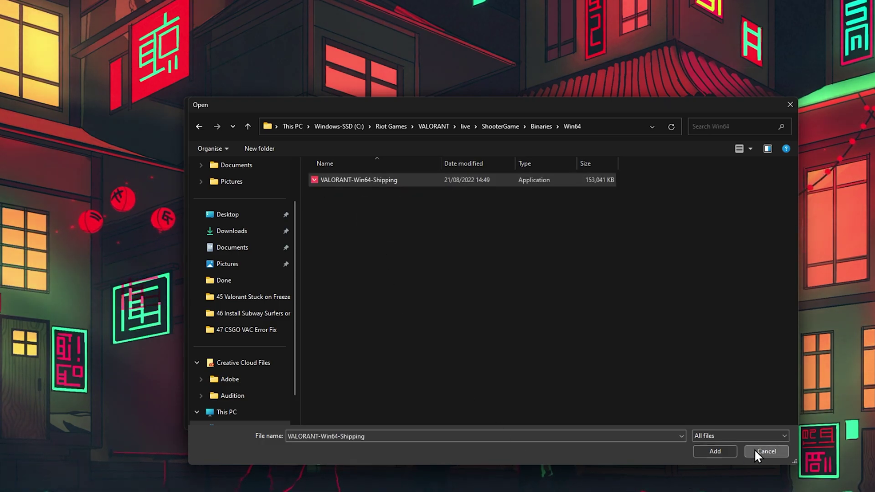
left_click_drag(681, 207, 664, 362)
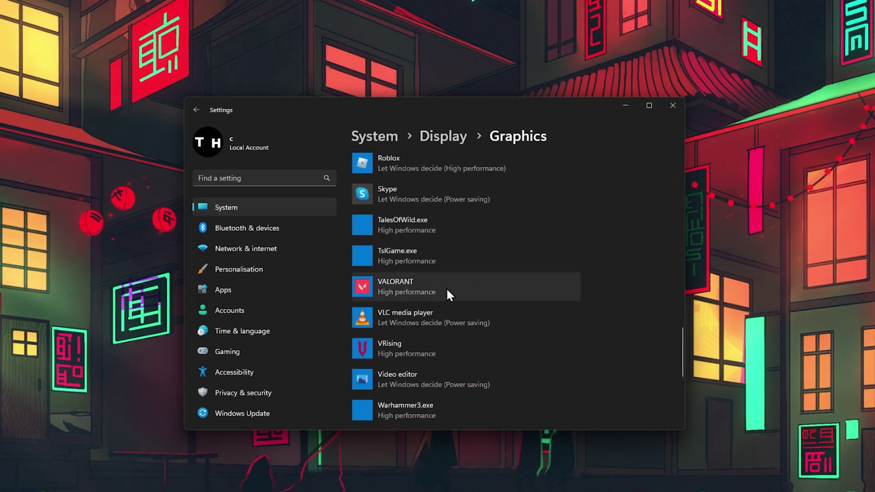
left_click(446, 288)
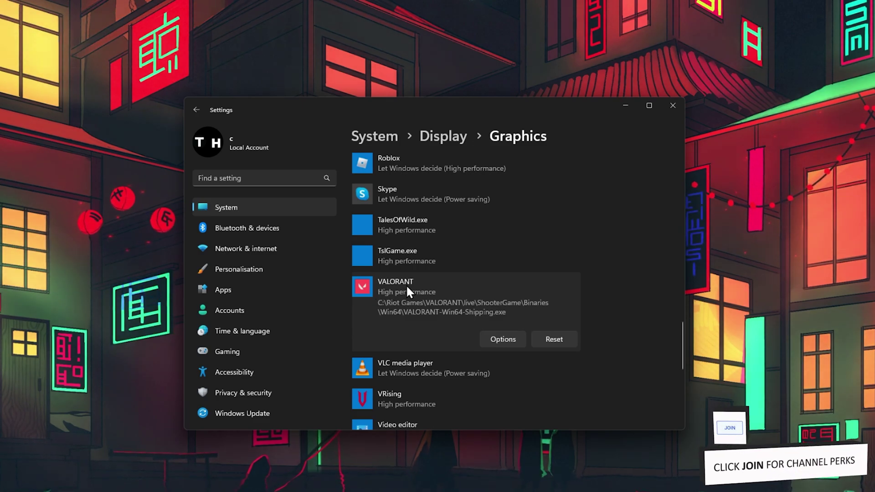
key("super")
type("riot")
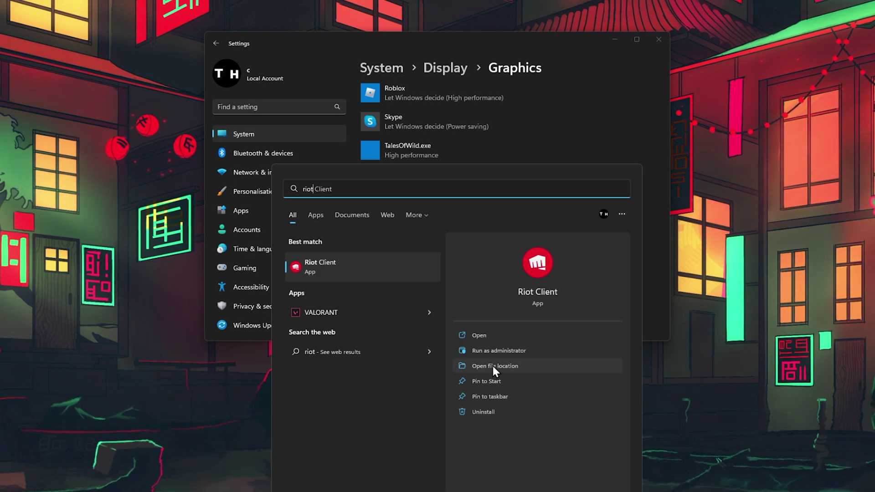
Step: Reveal the Riot Client install folder from its Start menu shortcut, then bring up VALORANT's graphics options
left_click(516, 366)
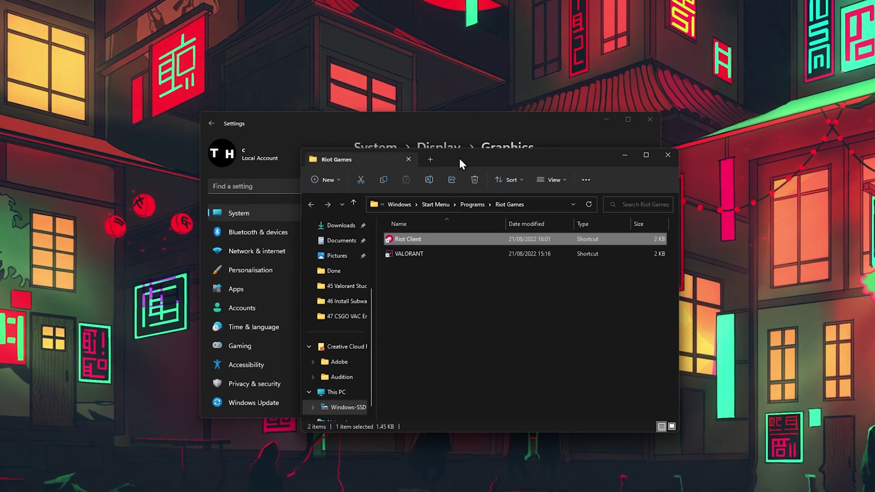
left_click_drag(459, 157, 413, 142)
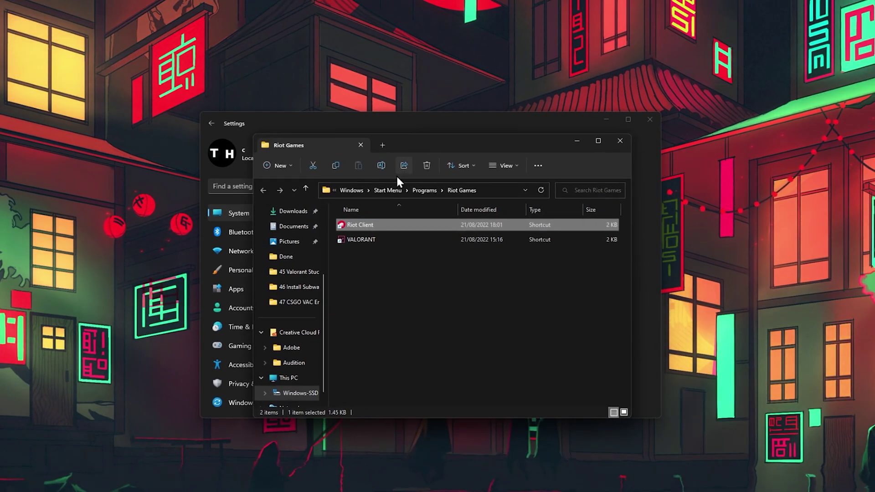
mouse_move(410, 215)
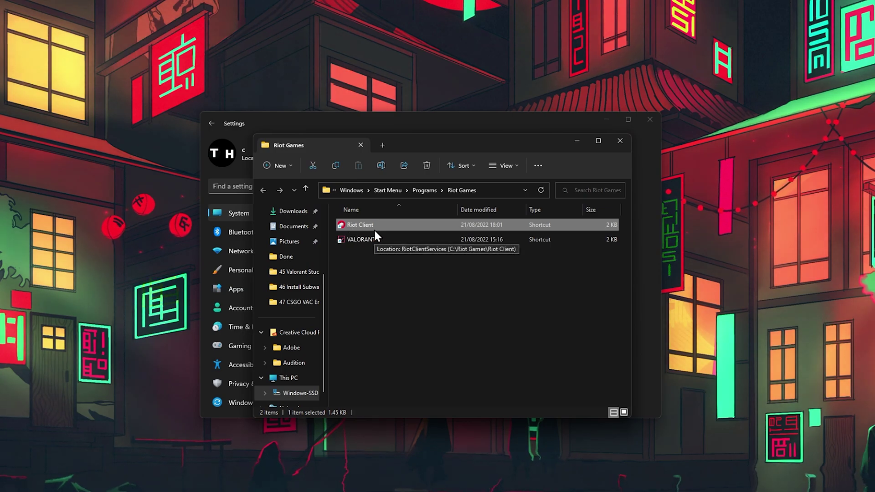
right_click(400, 225)
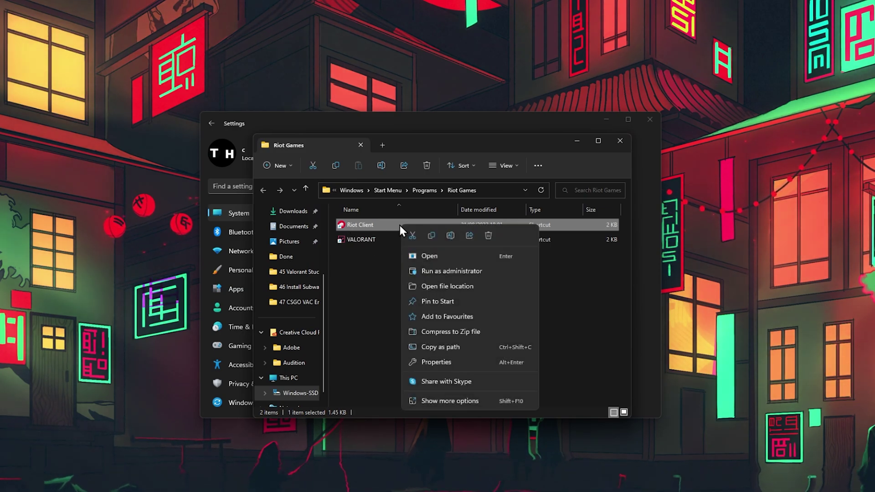
left_click(422, 286)
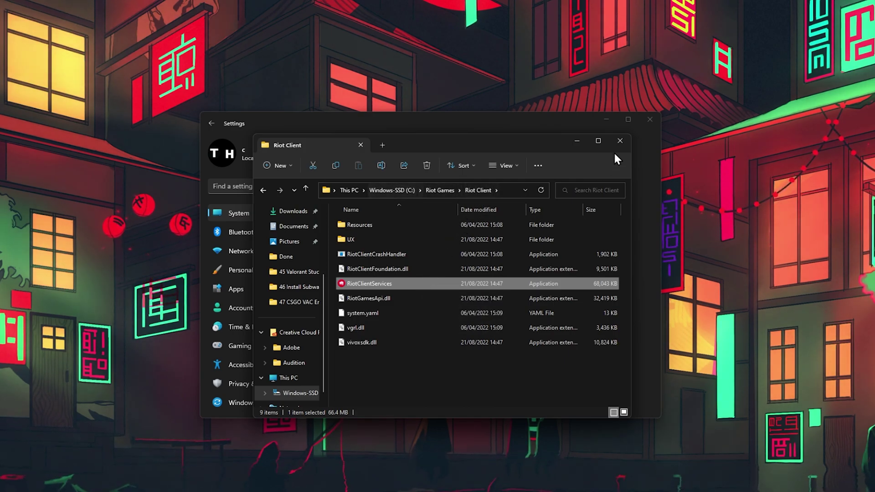
left_click(619, 141)
left_click(478, 331)
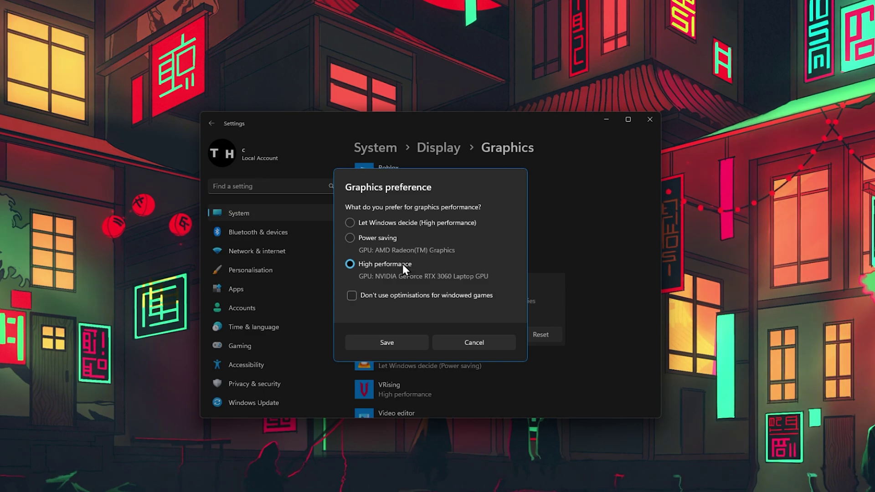
Step: Save High performance as VALORANT's graphics preference
left_click(387, 338)
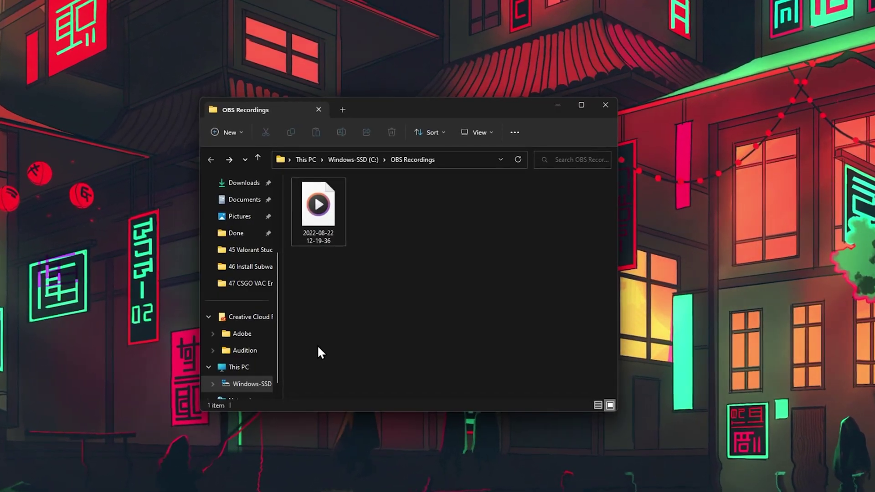
scroll(584, 256, "down", 1)
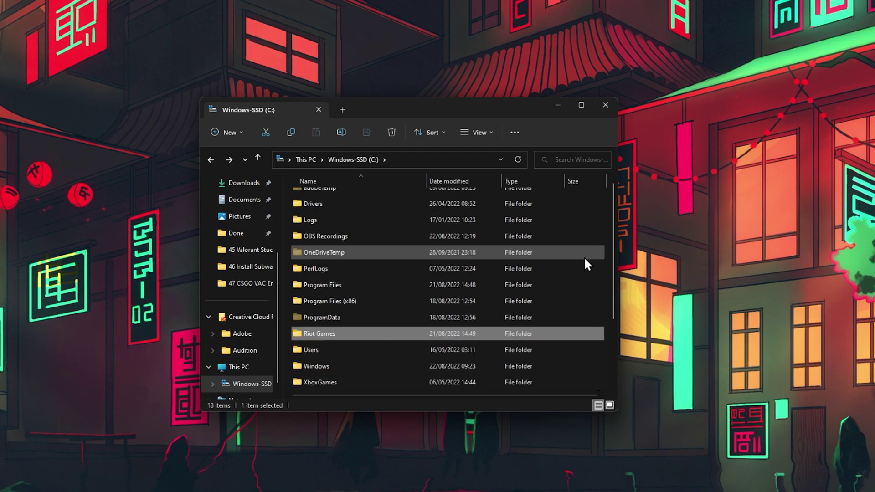
scroll(574, 277, "down", 1)
Step: Go to Riot Games\VALORANT\live\ShooterGame\Binaries\Win64 and select VALORANT-Win64-Shipping
double_click(446, 290)
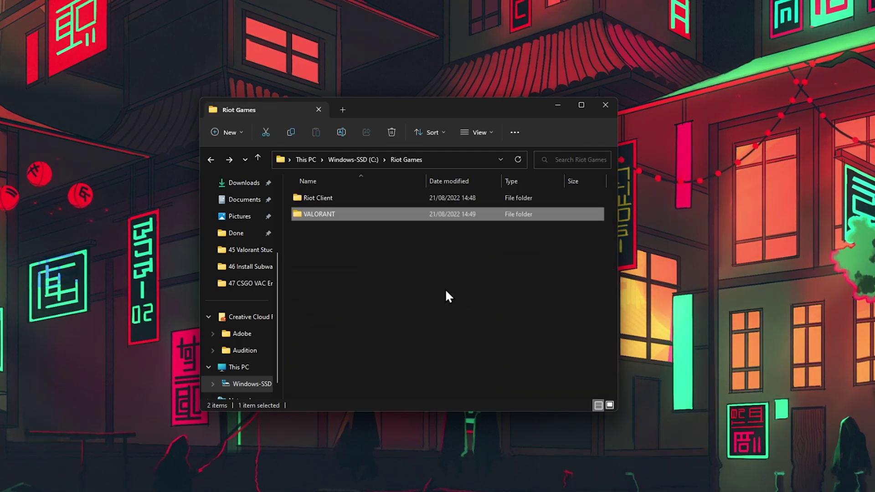
key("Return")
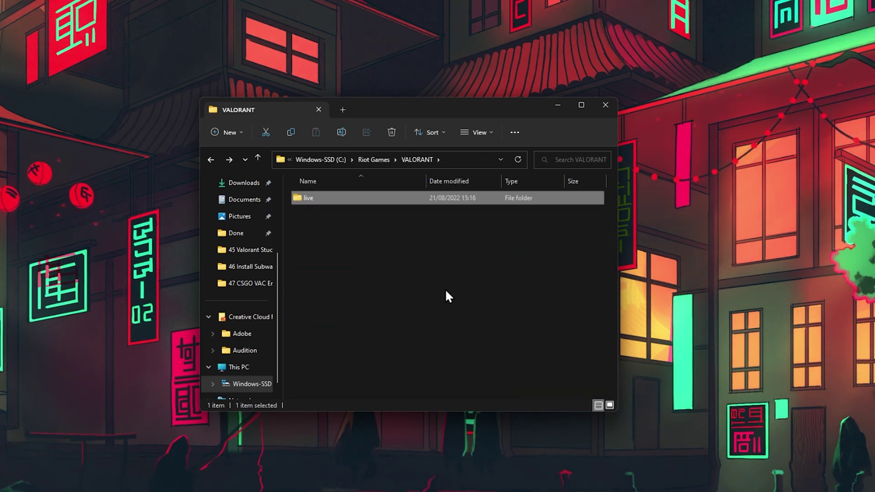
key("Return")
key("Down")
key("Return")
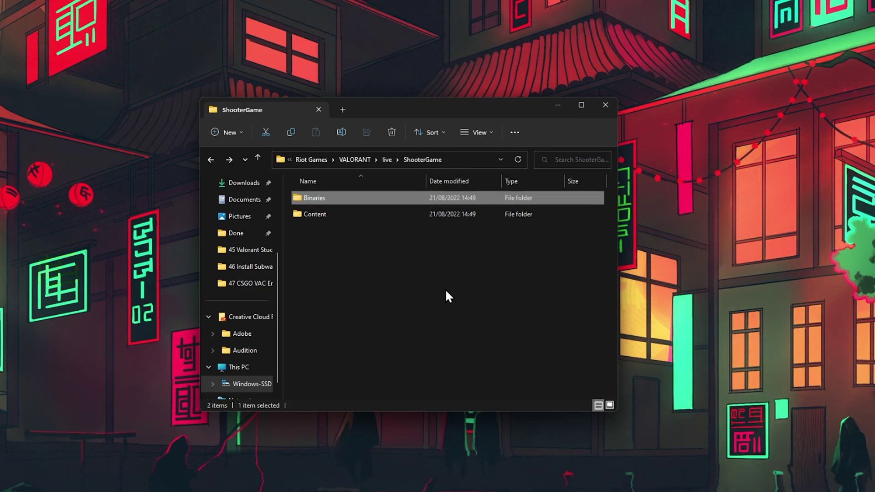
key("Return")
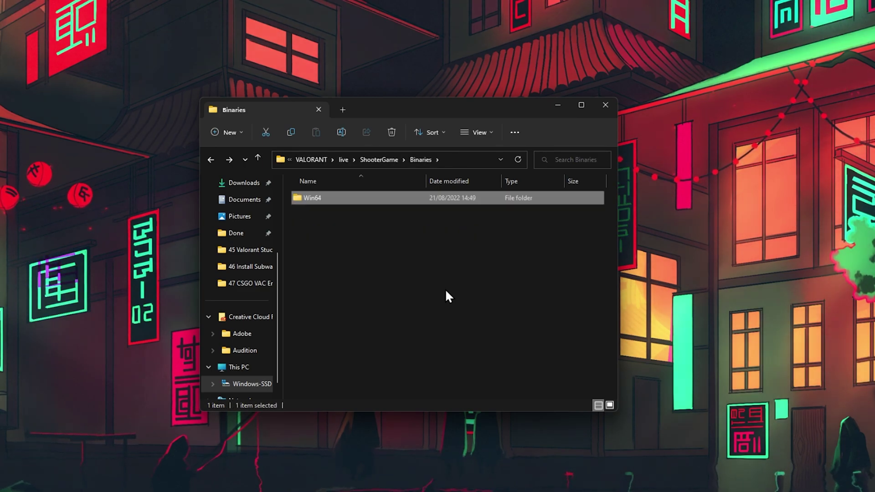
key("Return")
key("v")
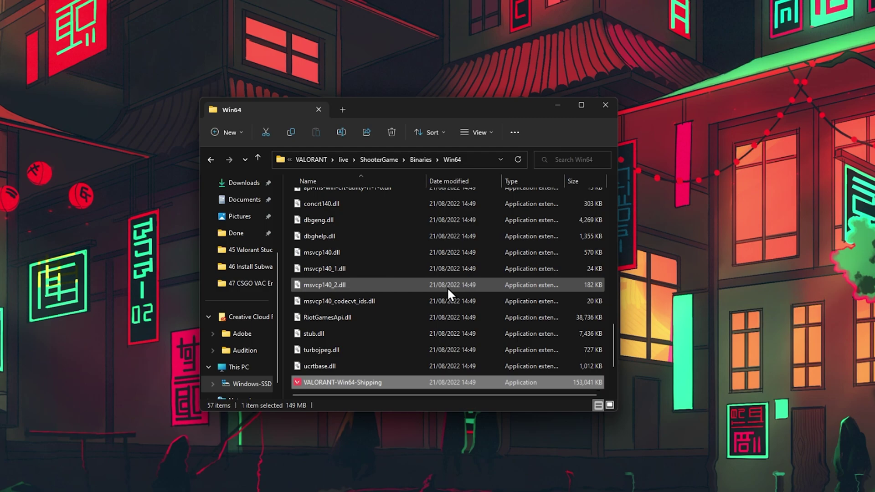
scroll(445, 291, "down", 2)
Step: Bring up VALORANT-Win64-Shipping's Properties and go to its compatibility options
right_click(392, 318)
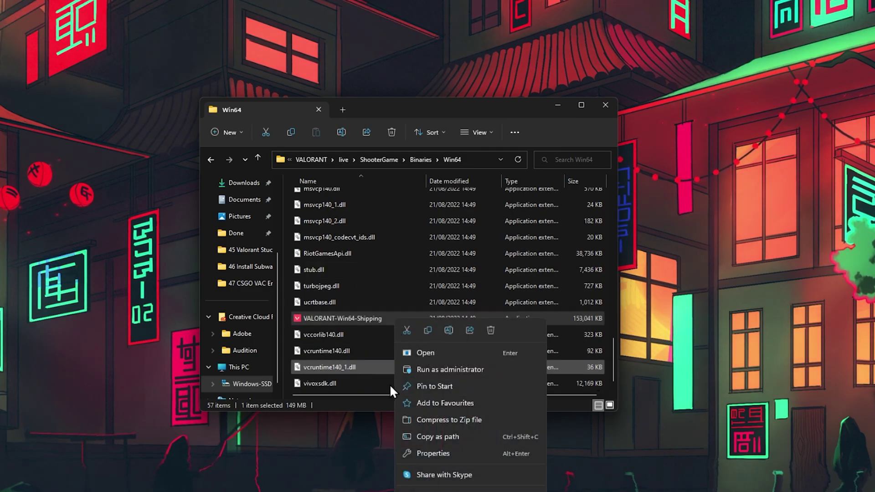
left_click(451, 453)
left_click_drag(438, 250, 363, 116)
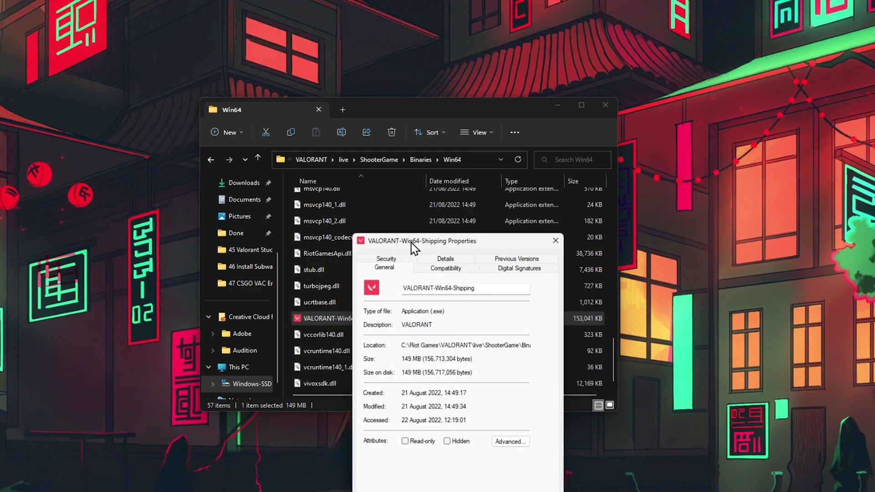
left_click(605, 106)
left_click(393, 134)
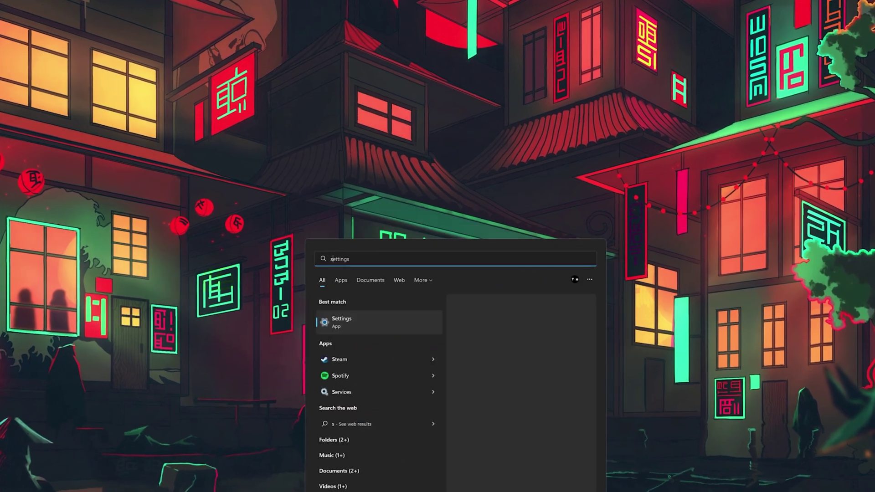
Step: In Network & internet, check that PrivadoVPN is not connected, then return to the overview
key("Return")
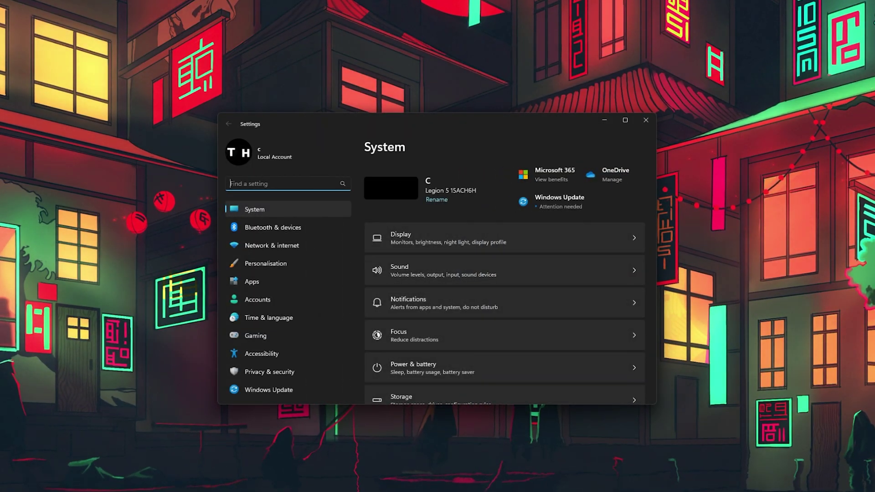
left_click(308, 242)
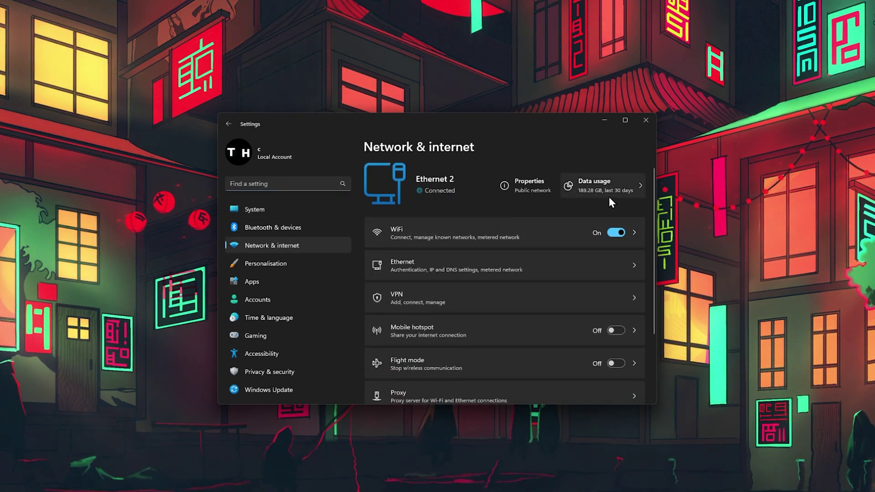
left_click_drag(652, 186, 643, 205)
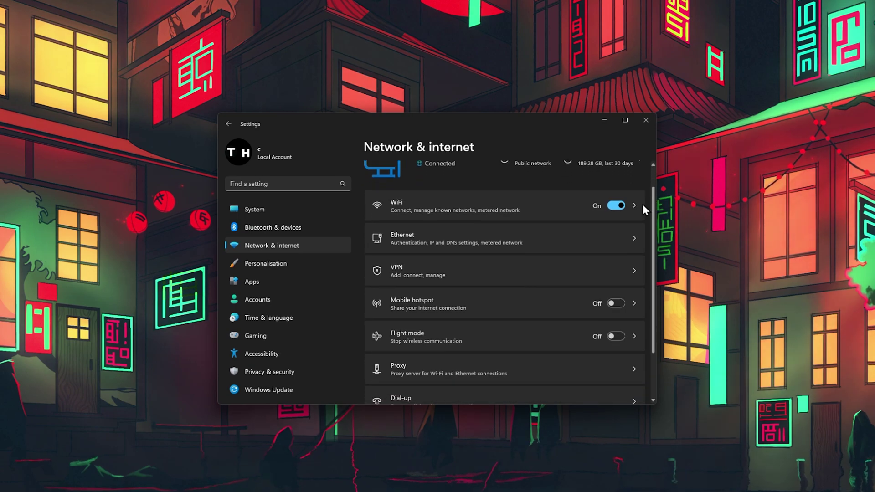
scroll(643, 205, "down", 1)
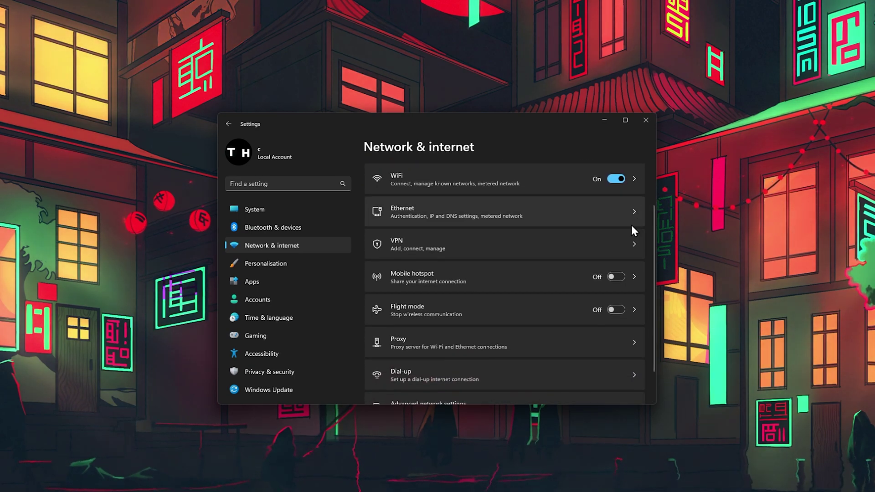
left_click(601, 245)
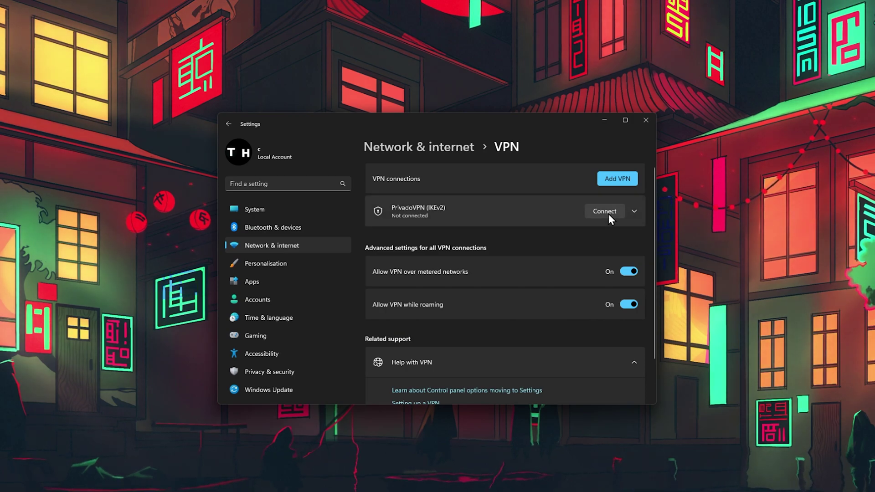
key("alt+Left")
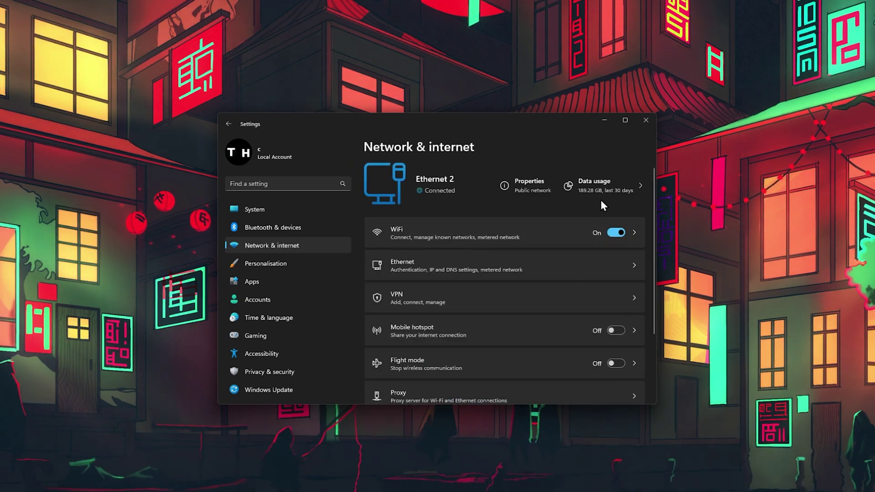